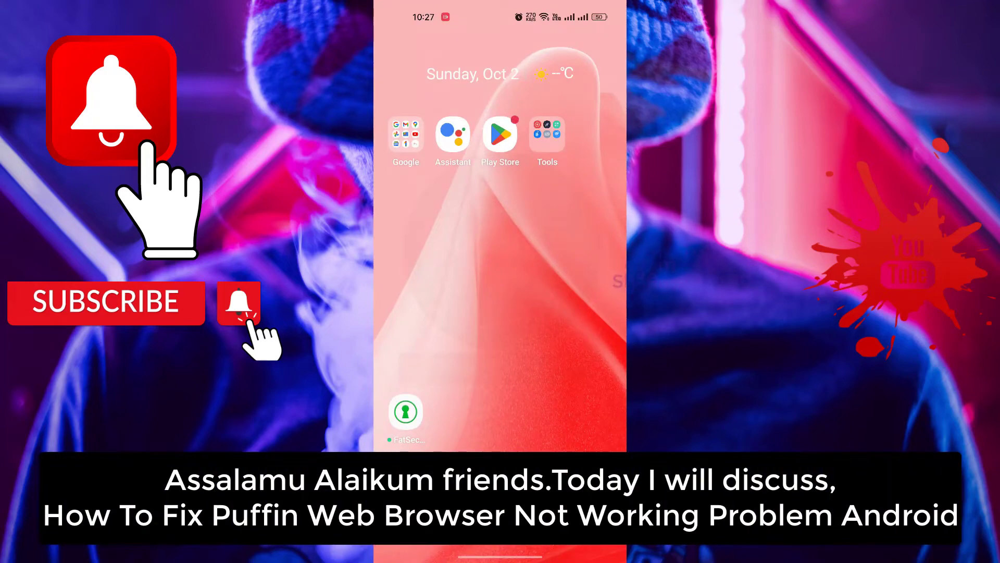
Open the app drawer and scroll through the installed apps from A onward
left_click_drag(500, 469, 500, 209)
scroll(500, 312, "down", 5)
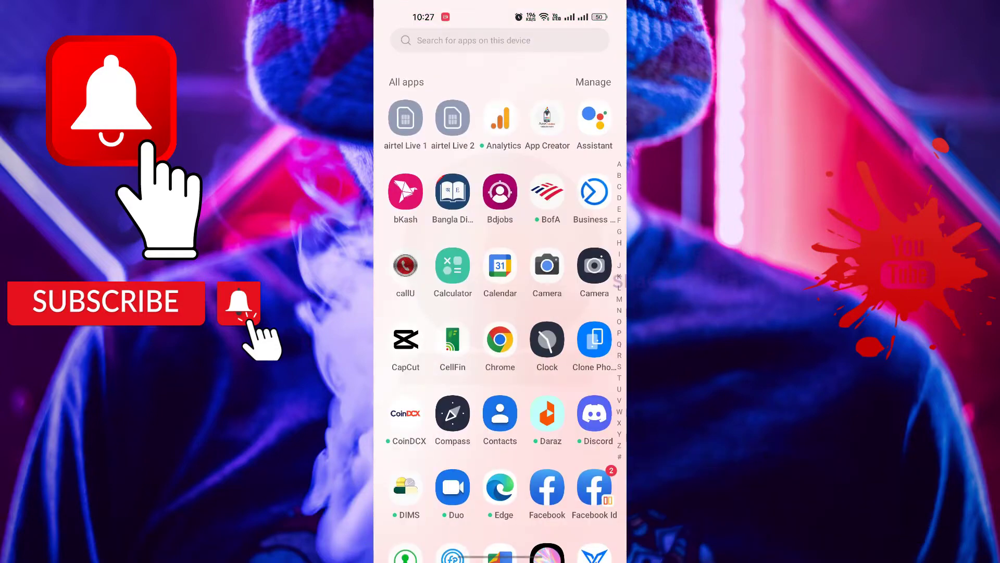
scroll(500, 313, "down", 5)
scroll(500, 312, "down", 5)
scroll(500, 313, "down", 3)
scroll(500, 312, "down", 2)
Swipe between the home screen pages, ending back on the first page
left_click_drag(375, 394, 417, 394)
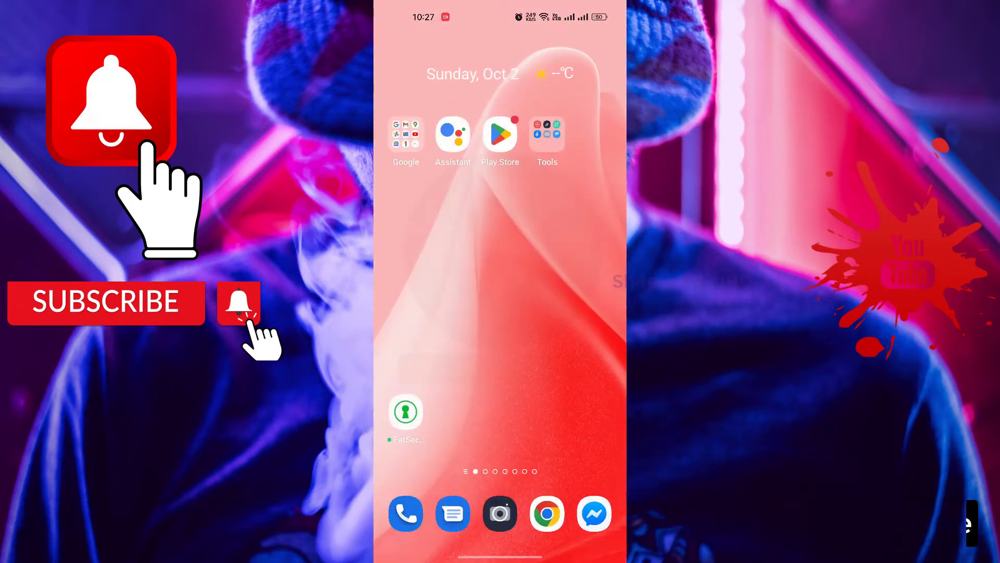
left_click_drag(519, 390, 519, 208)
left_click_drag(376, 313, 417, 313)
left_click_drag(549, 384, 417, 384)
mouse_move(549, 365)
left_mouse_down()
mouse_move(417, 365)
mouse_move(574, 365)
left_mouse_up()
left_click_drag(416, 338, 573, 339)
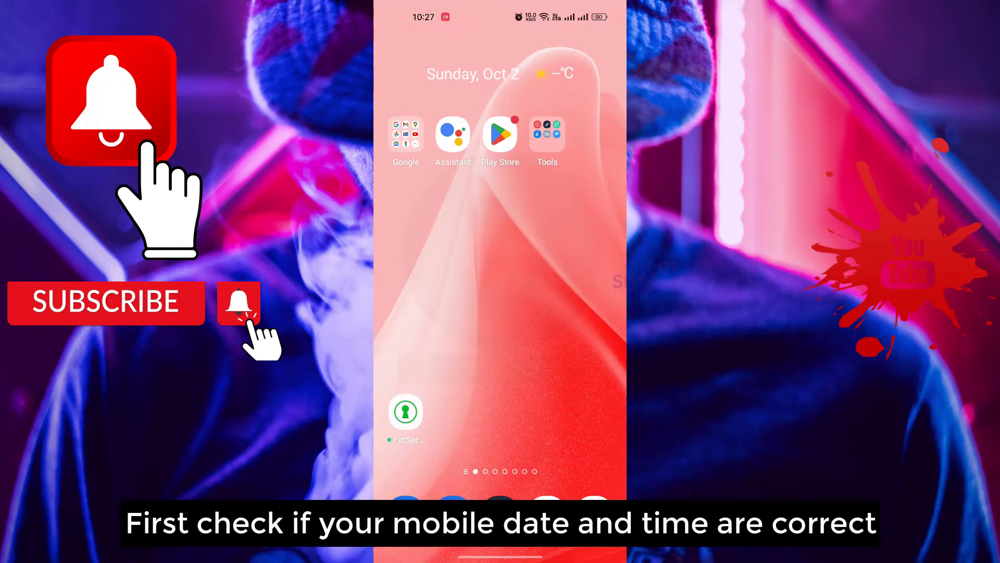
Switch on 'Set time automatically' under Settings > System settings > Date & time
left_click_drag(500, 417, 500, 208)
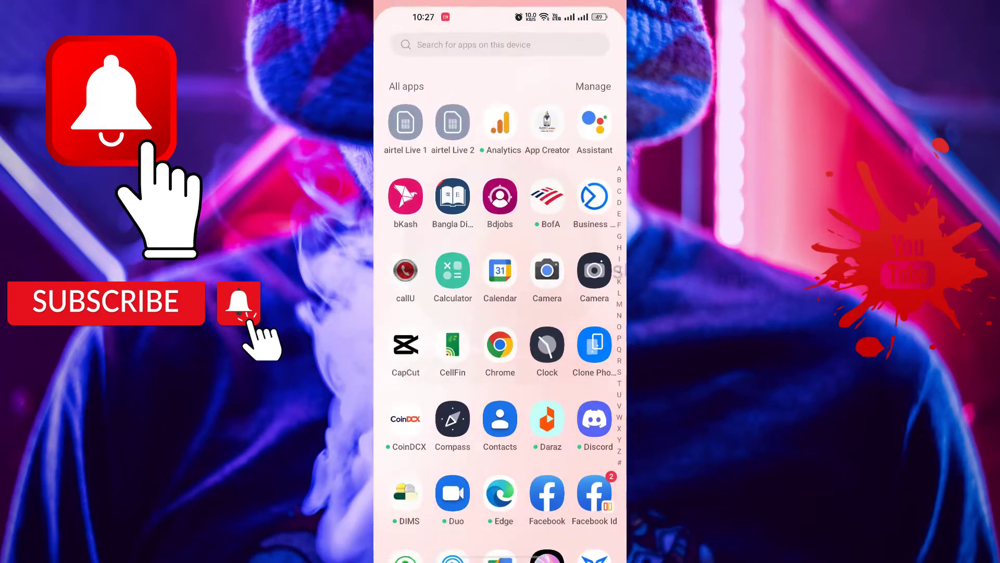
scroll(501, 312, "down", 15)
scroll(526, 394, "up", 5)
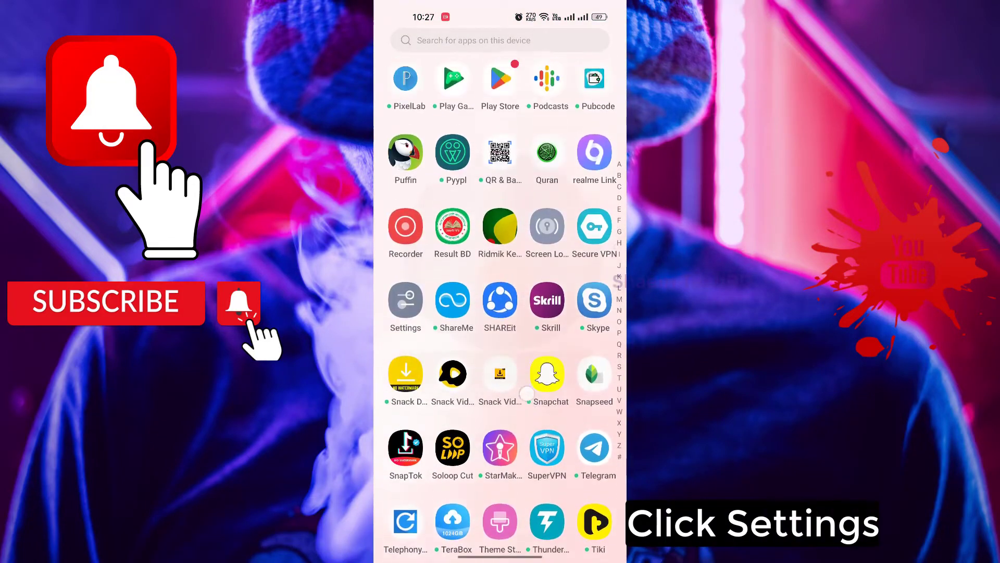
left_click(405, 301)
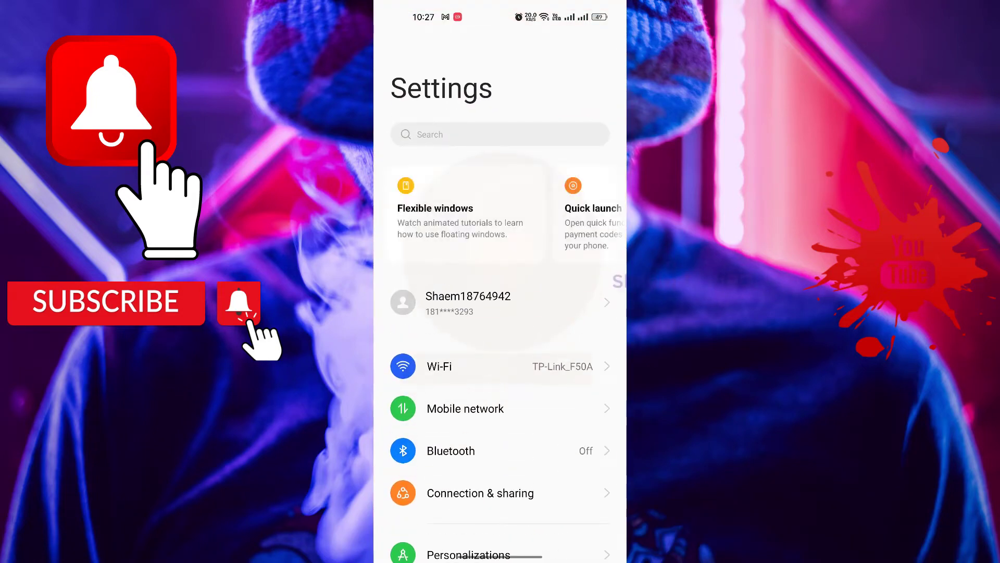
scroll(500, 365, "down", 10)
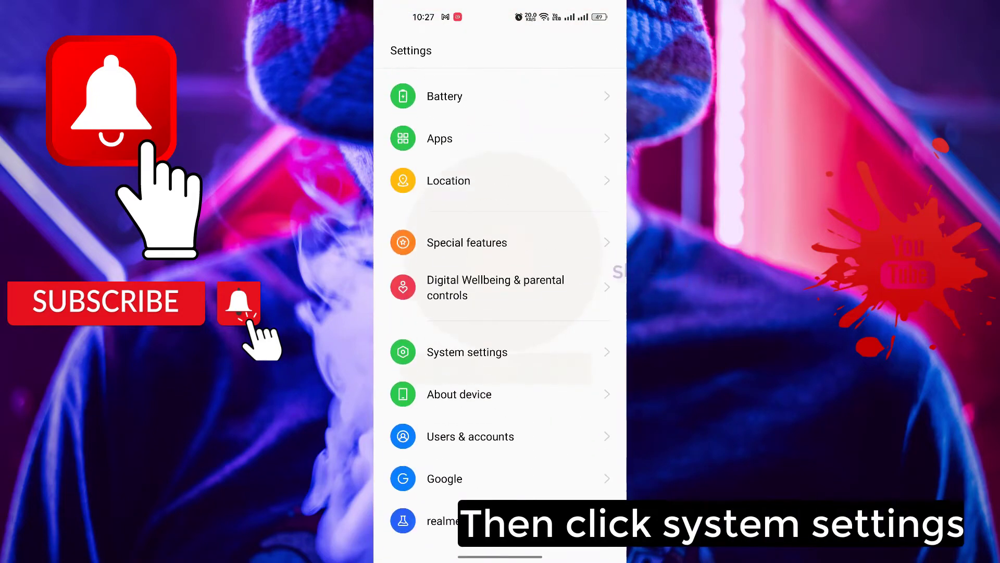
left_click(467, 352)
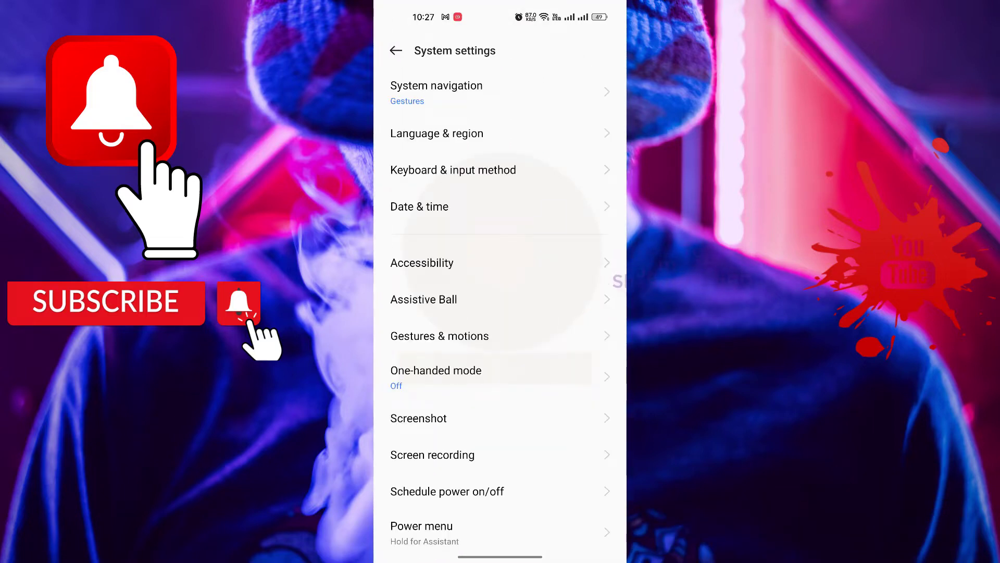
left_click(420, 206)
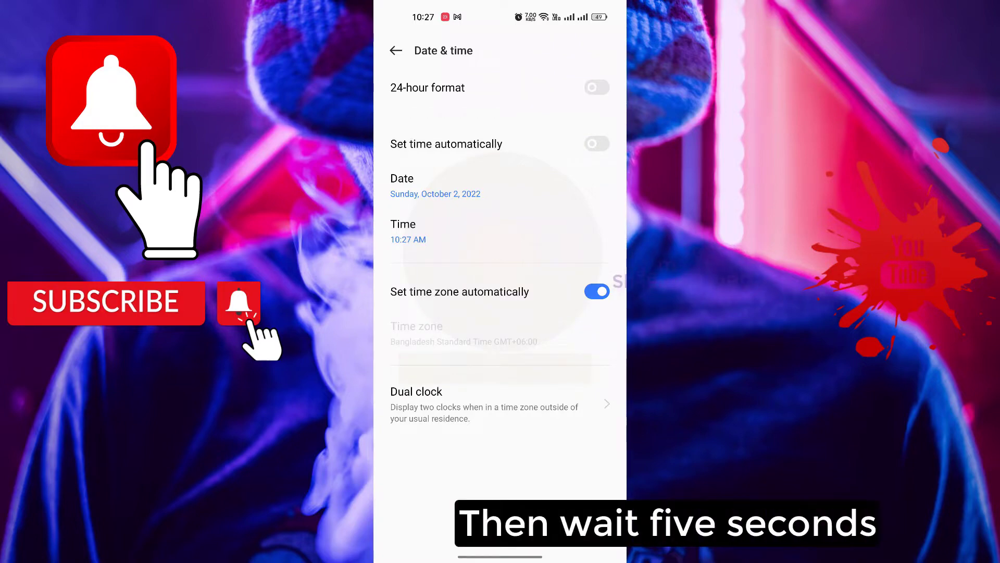
left_click(597, 144)
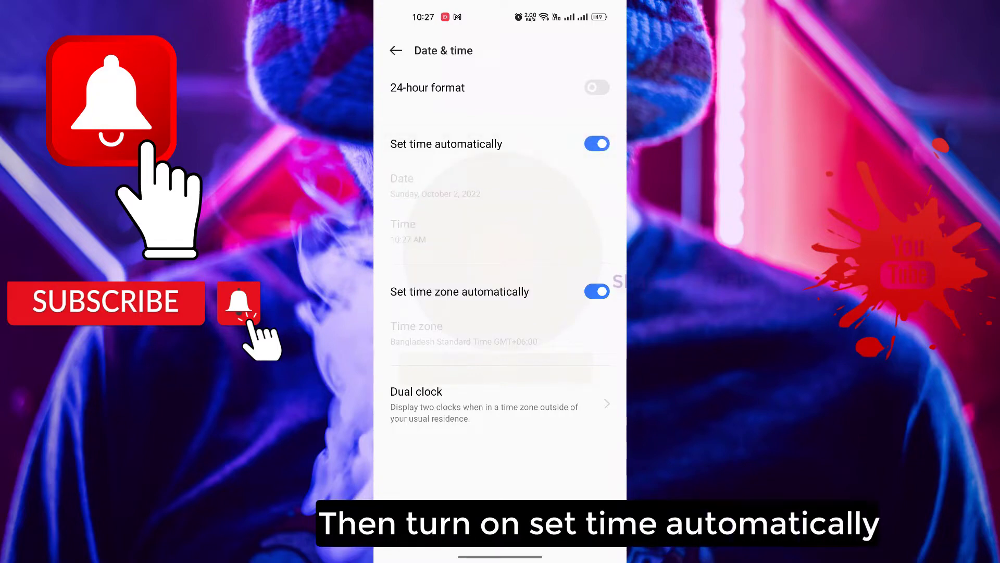
left_click_drag(500, 556, 500, 339)
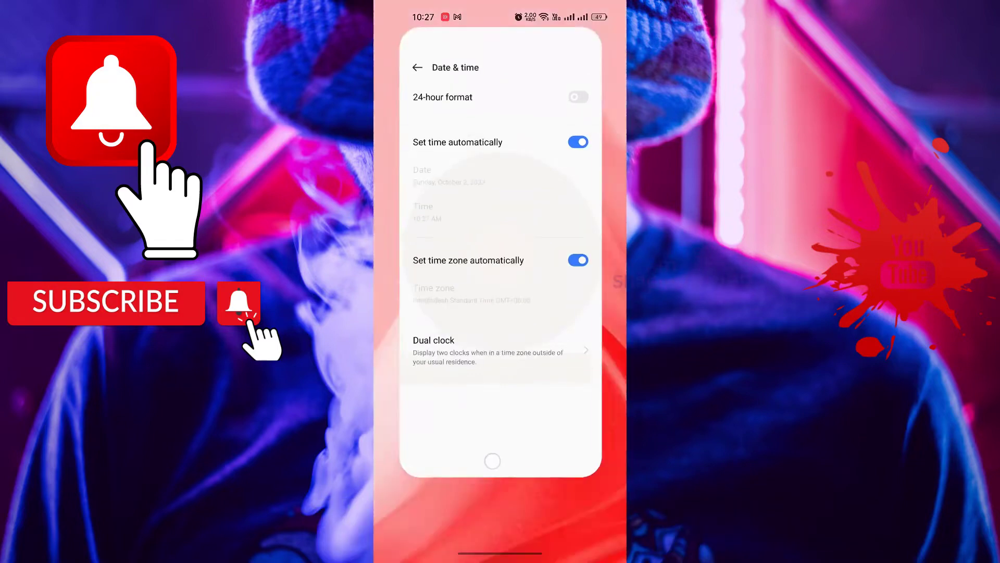
left_click_drag(500, 287, 500, 52)
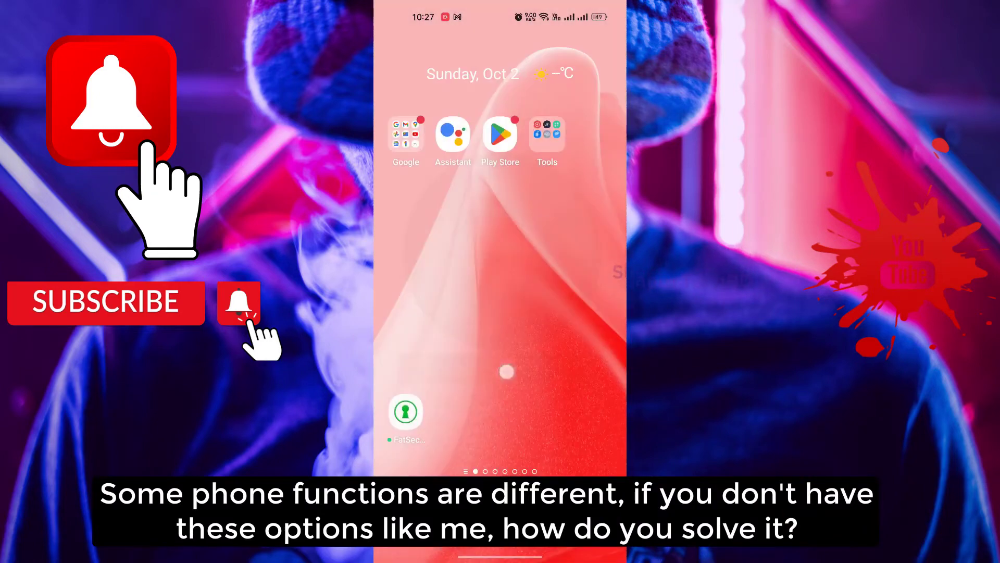
left_click_drag(500, 391, 500, 157)
scroll(500, 286, "down", 10)
scroll(500, 286, "up", 5)
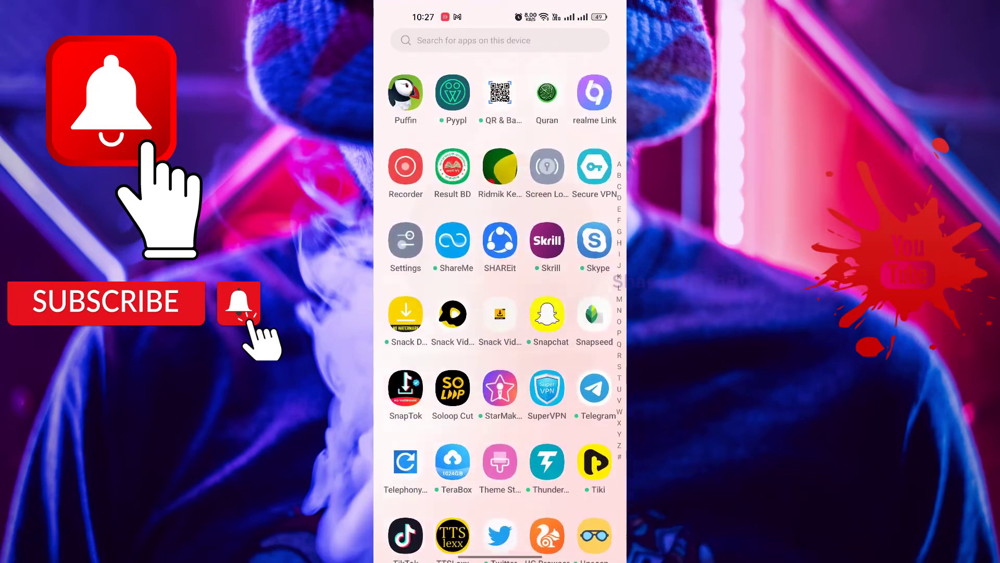
left_click(405, 310)
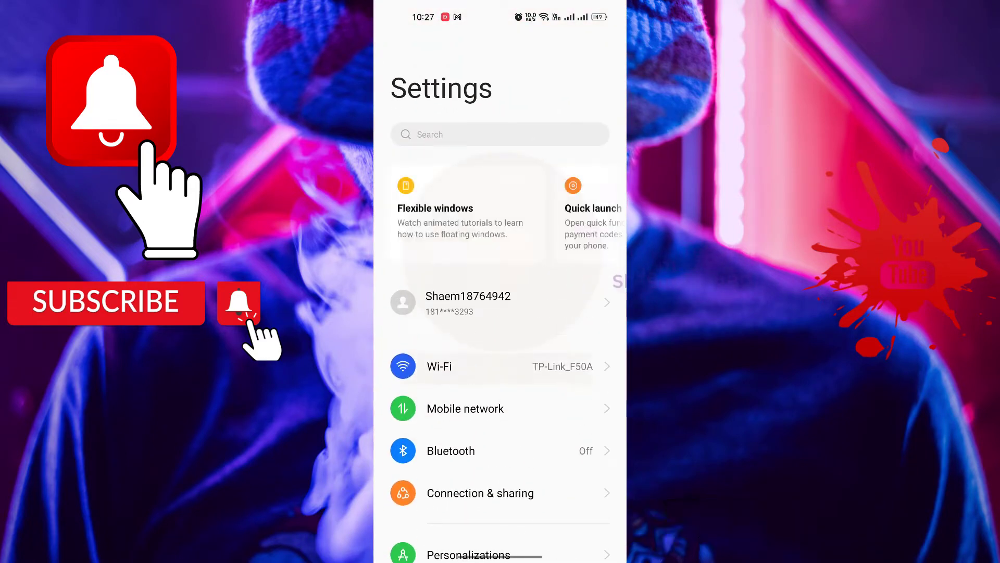
left_click(500, 135)
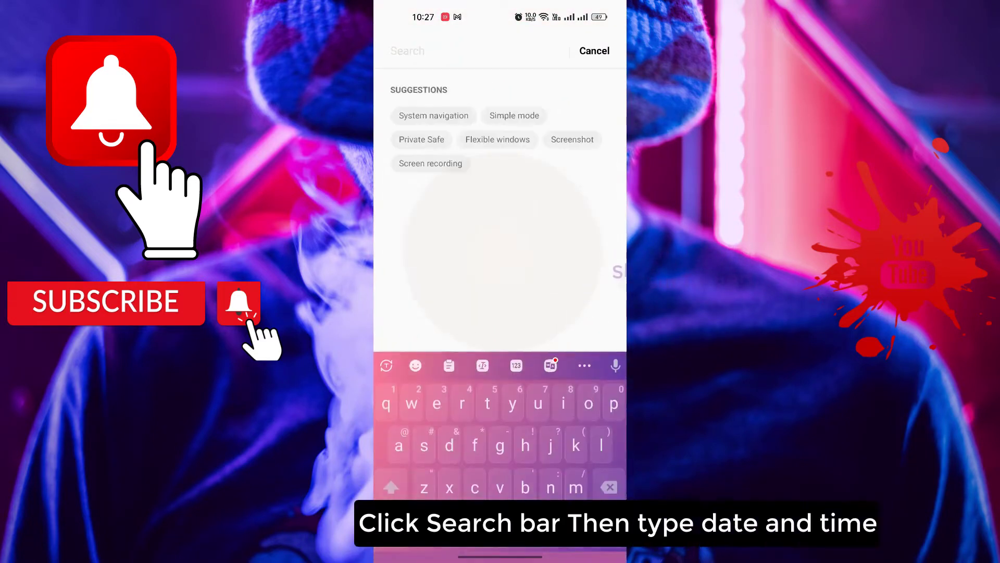
type("da")
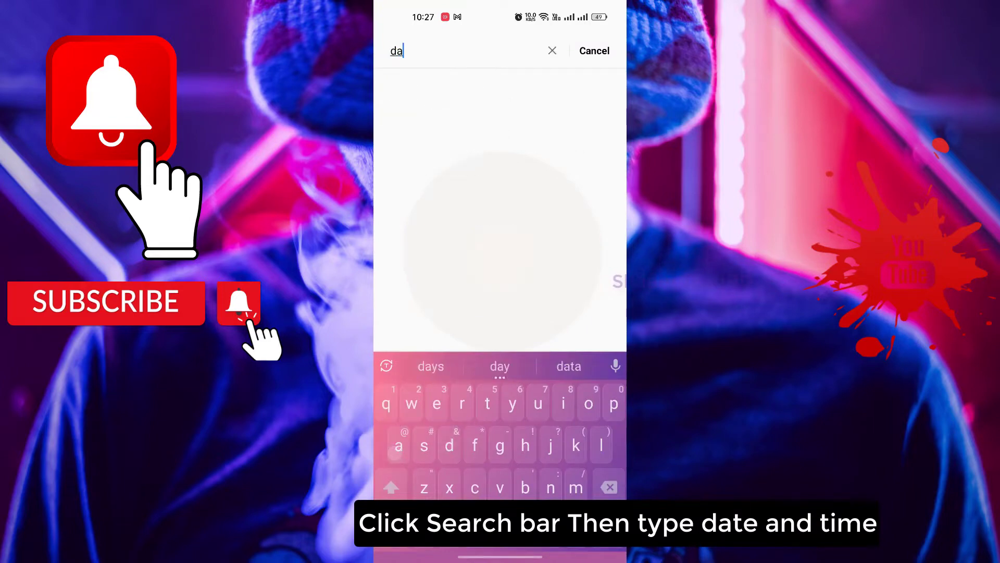
type("te")
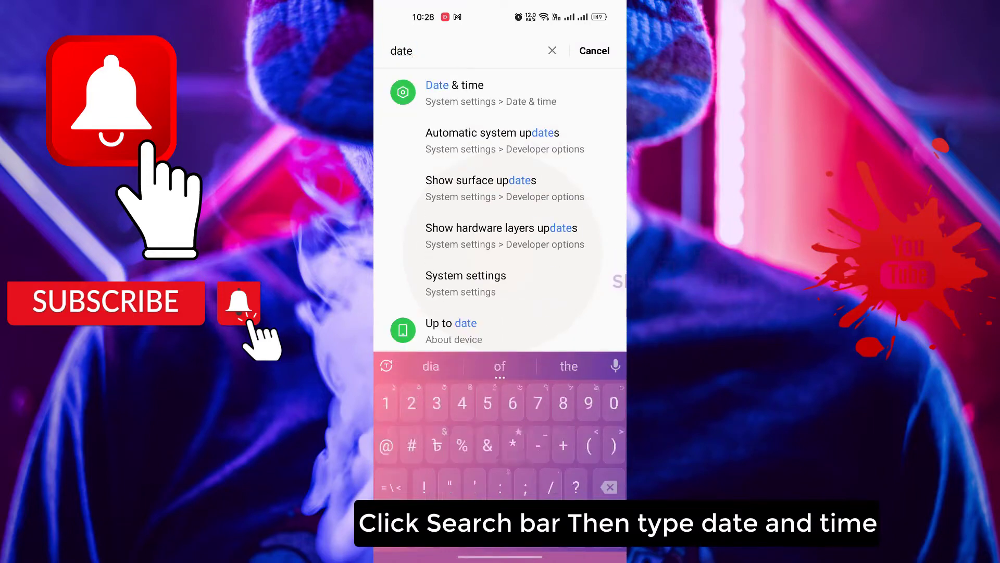
type(" & time")
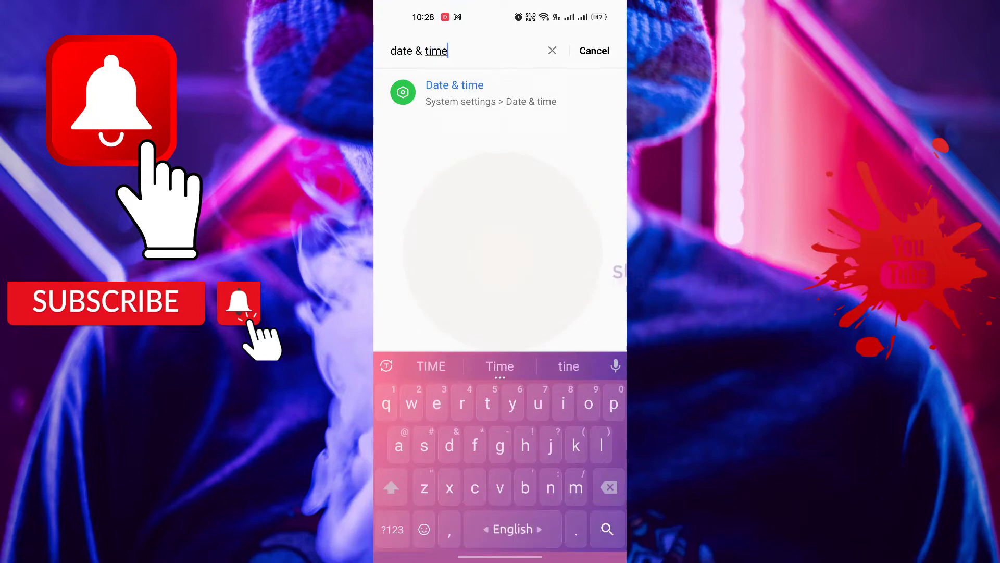
left_click(455, 92)
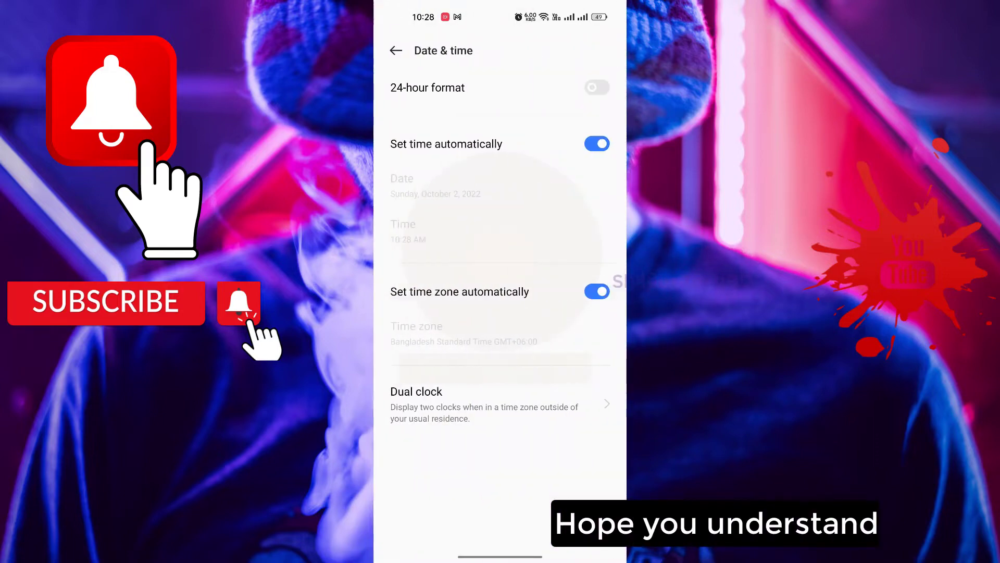
Close Settings from recent apps and open the app drawer at the P–T apps
left_click_drag(501, 557, 500, 365)
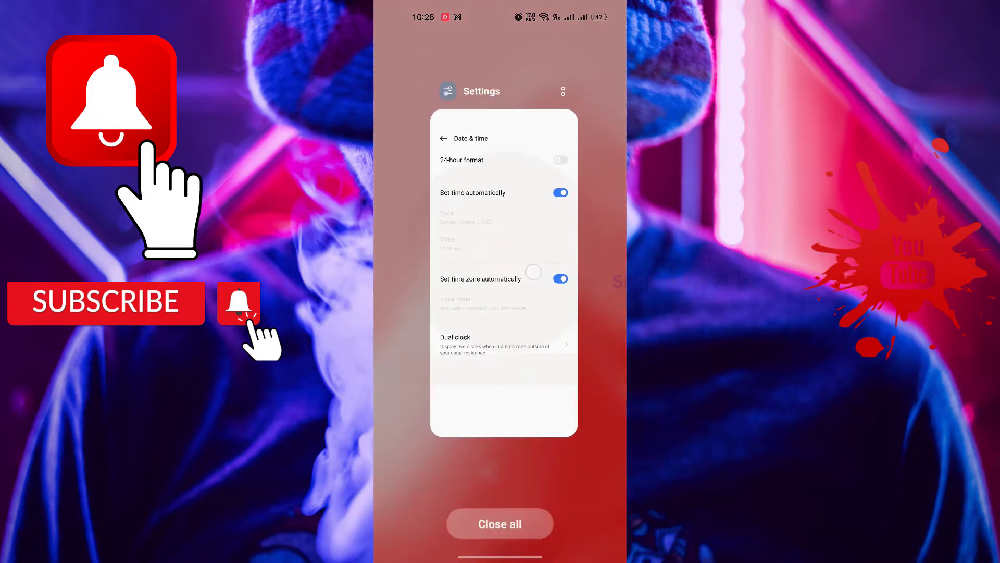
left_click_drag(500, 313, 500, 78)
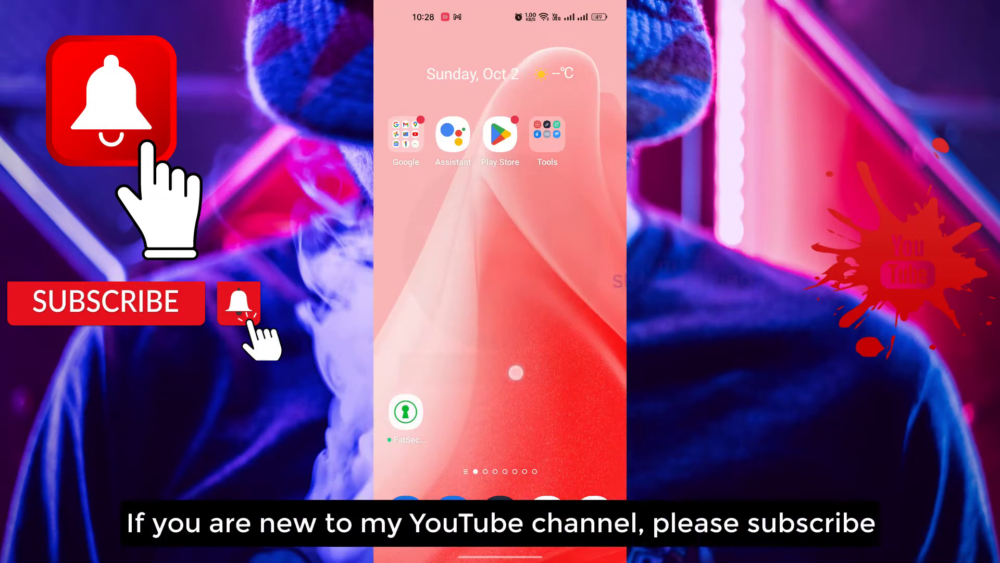
left_click_drag(556, 274, 556, 104)
mouse_move(525, 417)
left_mouse_down()
mouse_move(525, 130)
mouse_move(525, 521)
left_mouse_up()
Go to Settings > Apps > App management
left_click(406, 378)
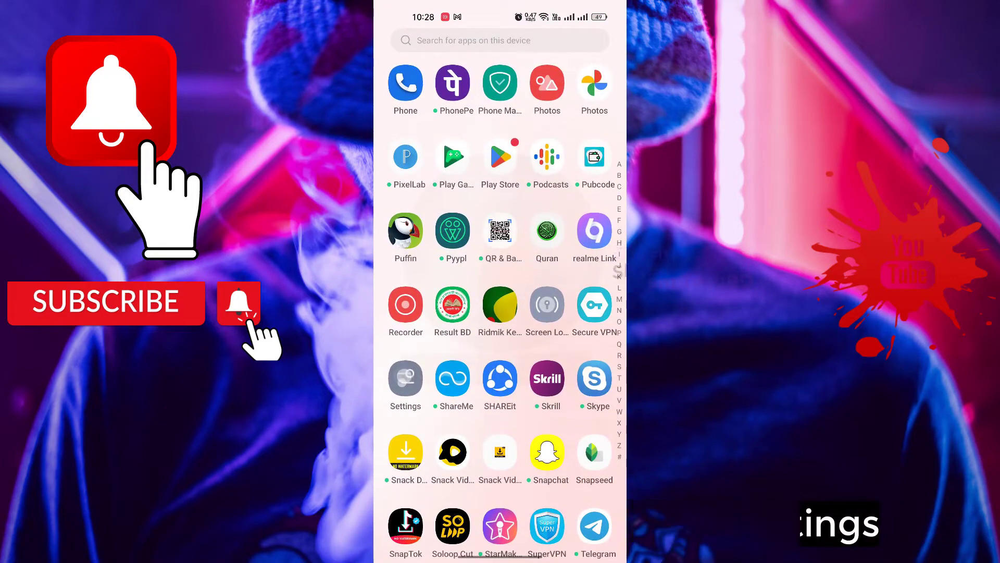
left_click_drag(500, 443, 500, 130)
left_click_drag(500, 208, 500, 261)
left_click(440, 138)
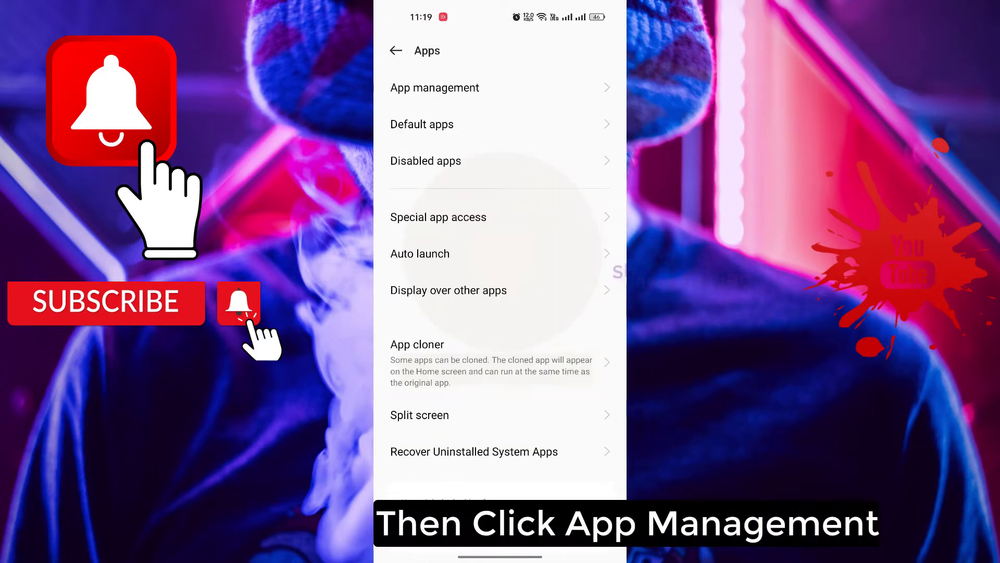
left_click(435, 88)
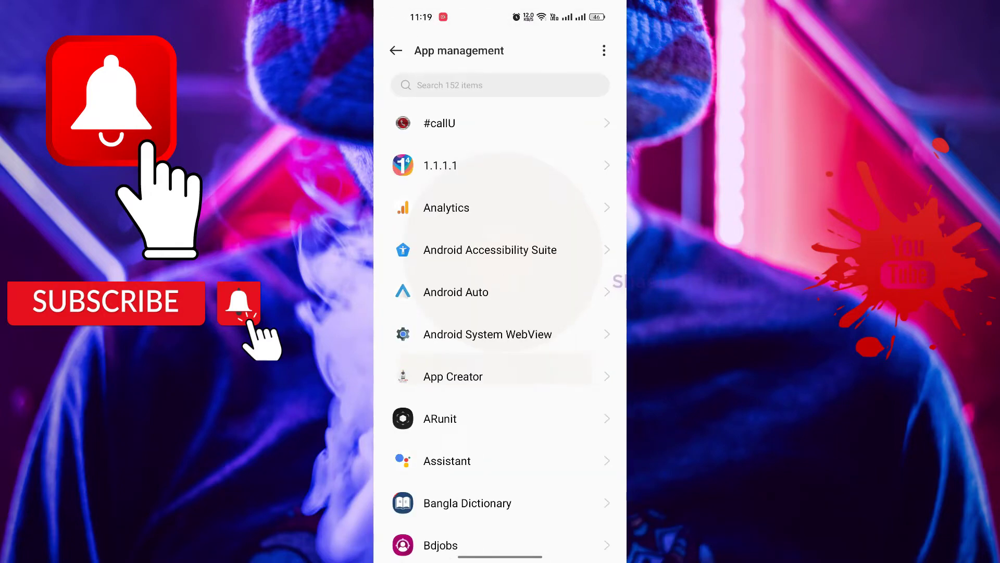
Scroll down to Puffin and open its App info page (version 9.7.2.51367, 79.7 MB)
scroll(500, 312, "down", 10)
scroll(501, 312, "down", 10)
scroll(501, 313, "down", 10)
scroll(500, 313, "down", 3)
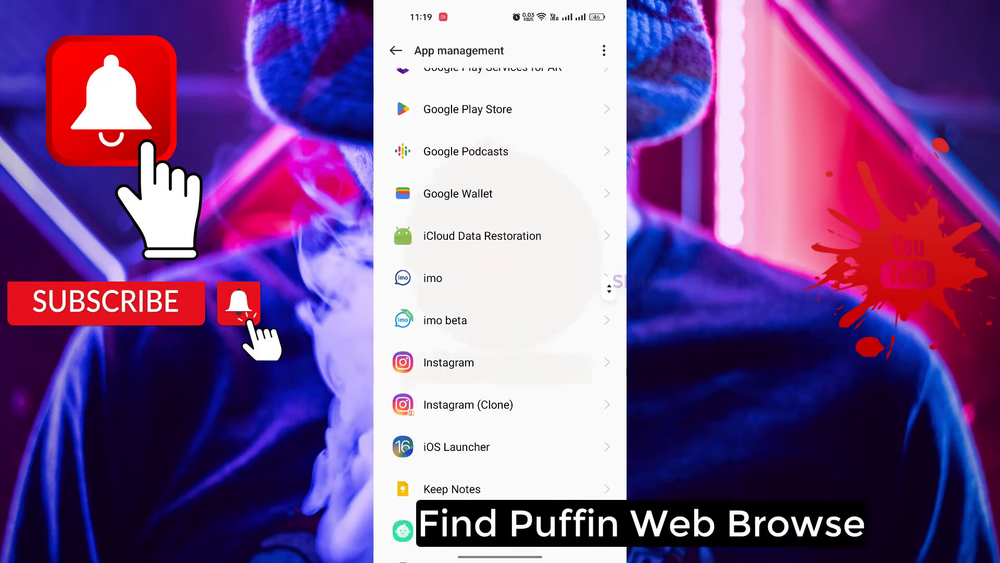
scroll(500, 313, "down", 5)
scroll(501, 313, "down", 5)
scroll(500, 313, "down", 4)
scroll(500, 313, "down", 6)
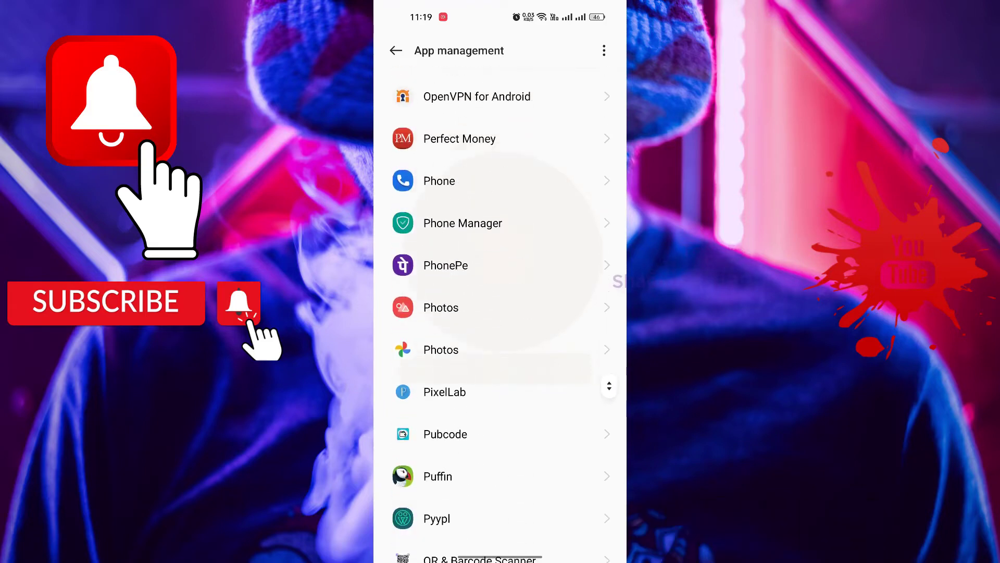
scroll(500, 312, "down", 5)
scroll(501, 312, "up", 1)
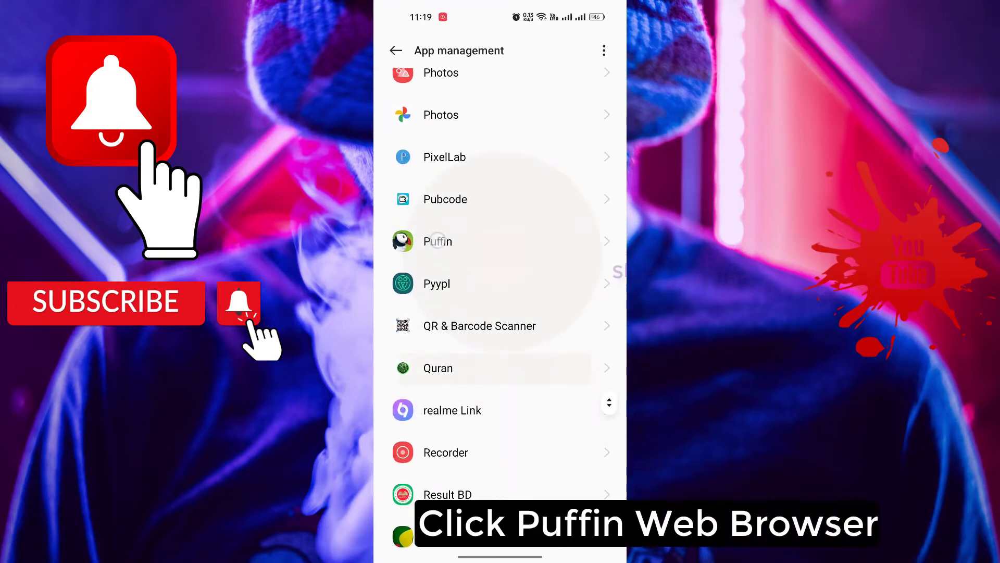
left_click(437, 242)
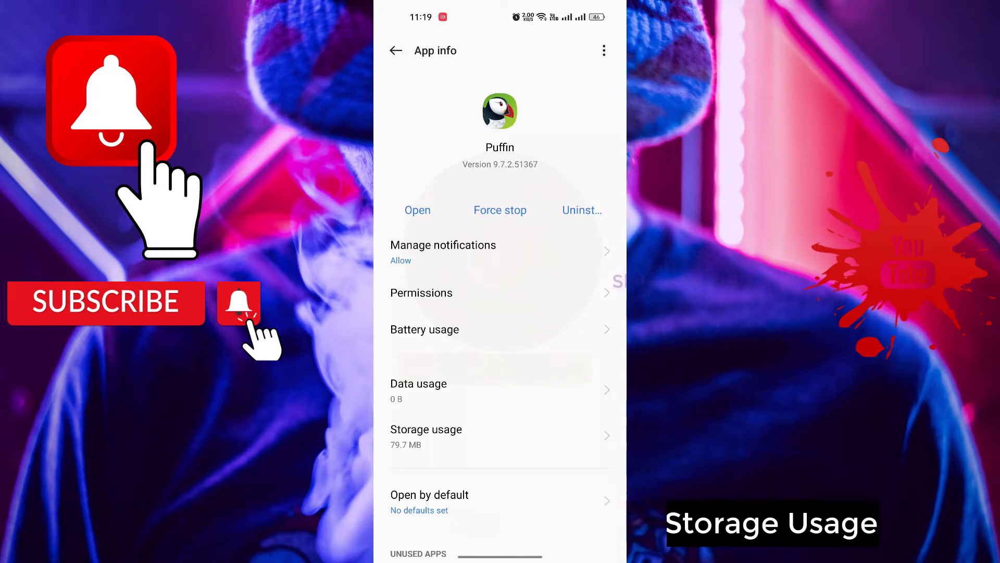
Clear Puffin's app data from its Storage usage page
left_click(427, 435)
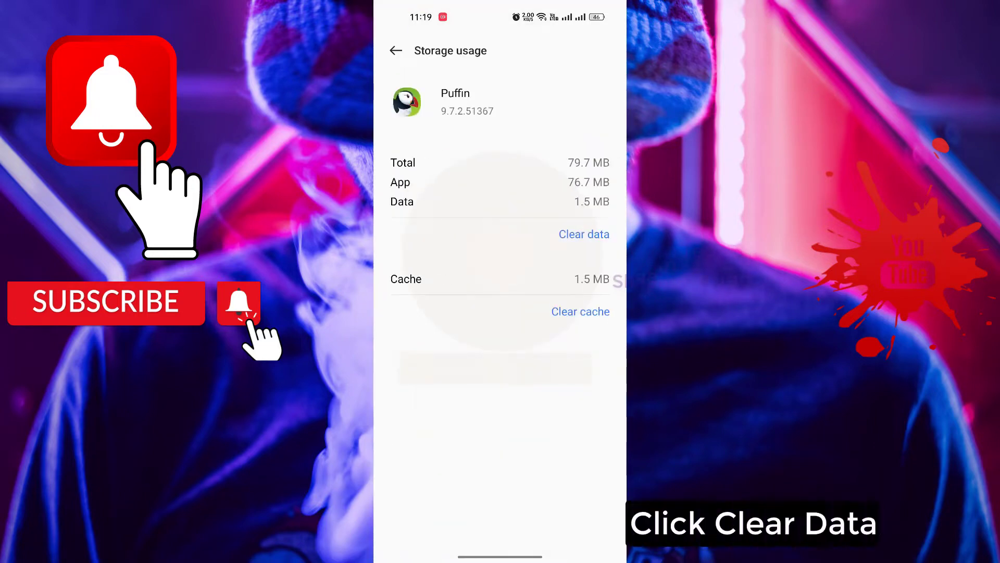
left_click(584, 234)
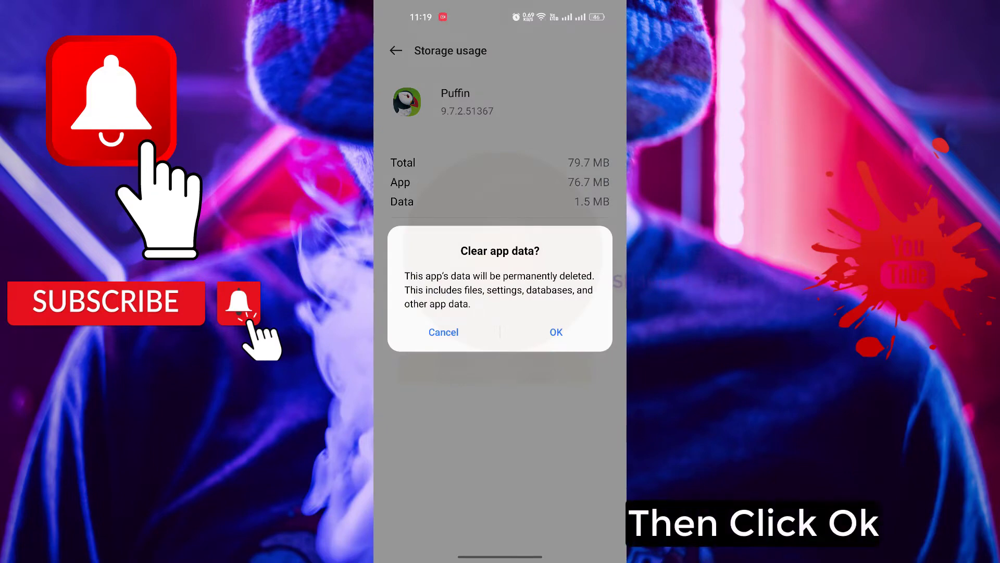
left_click(560, 332)
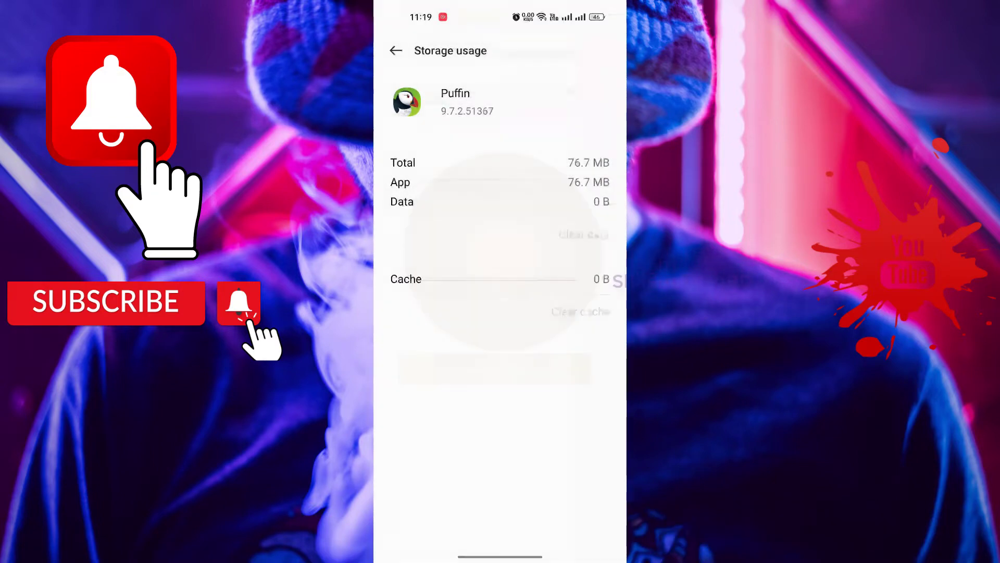
Force stop Puffin from its App info page
left_click(396, 51)
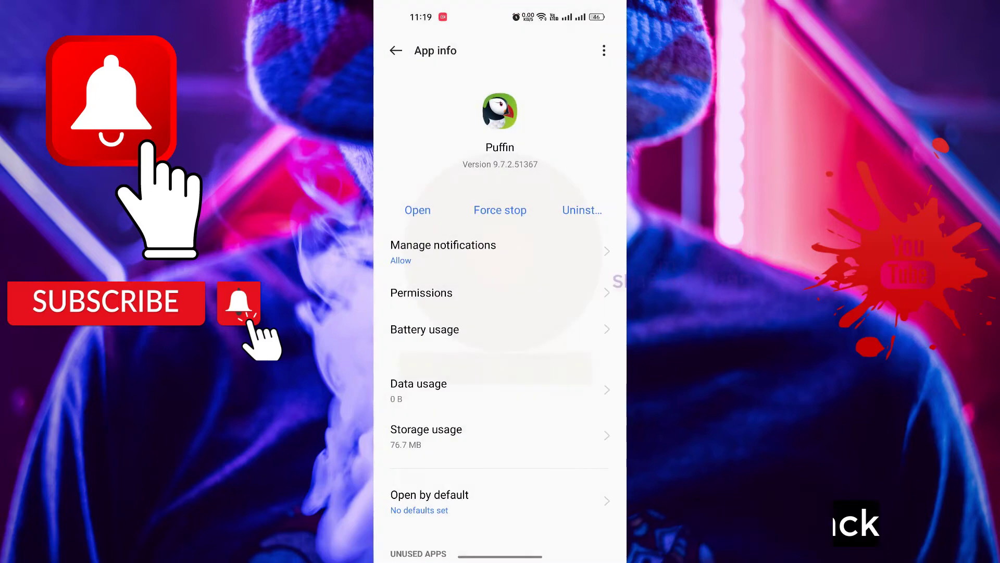
left_click(500, 210)
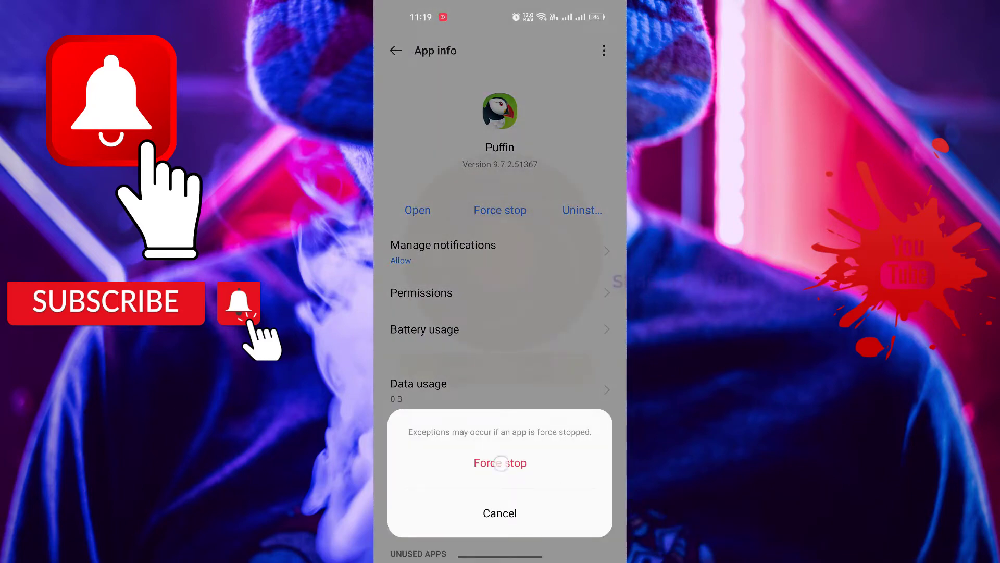
left_click(502, 462)
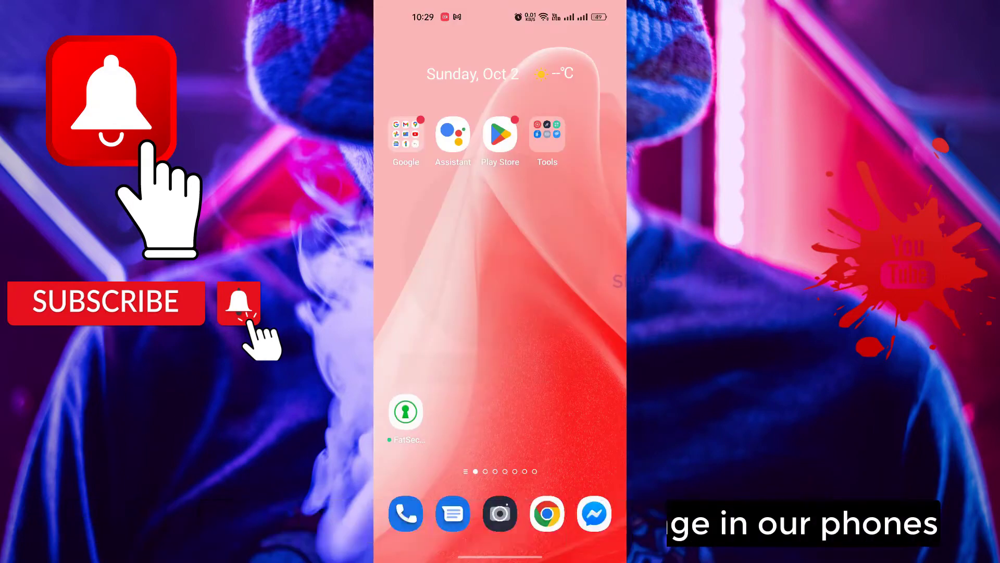
Launch Settings from the app drawer
left_click_drag(396, 448, 394, 306)
scroll(500, 313, "down", 10)
scroll(501, 313, "up", 3)
scroll(500, 313, "up", 3)
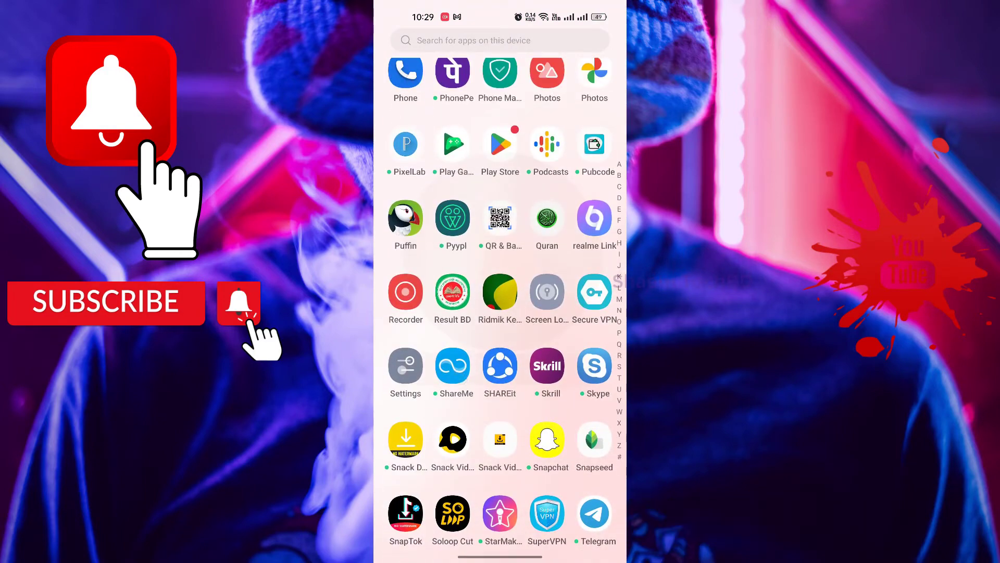
left_click(406, 365)
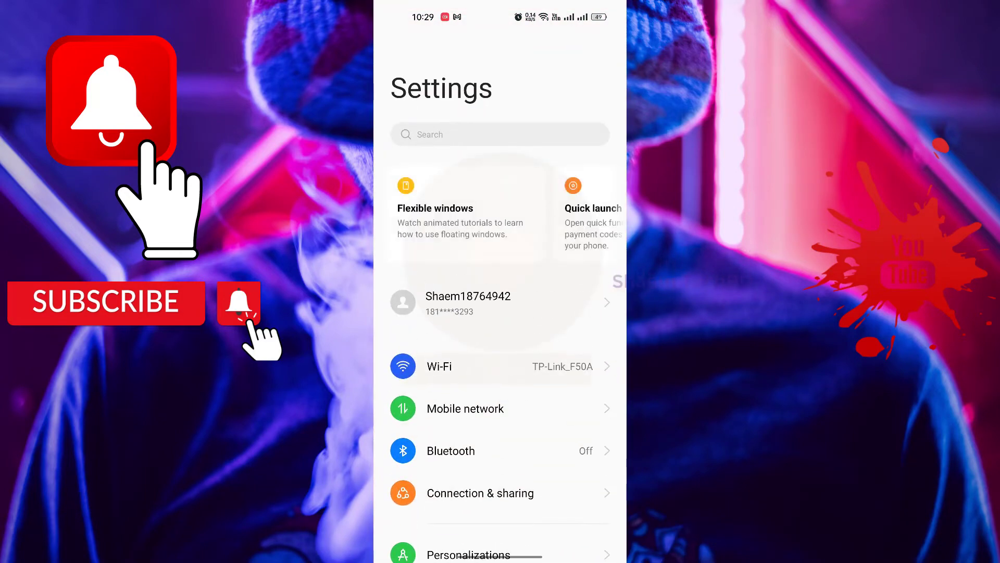
Clean 288 MB of junk files via About device > Storage > Clean
scroll(500, 312, "down", 5)
scroll(500, 312, "down", 5)
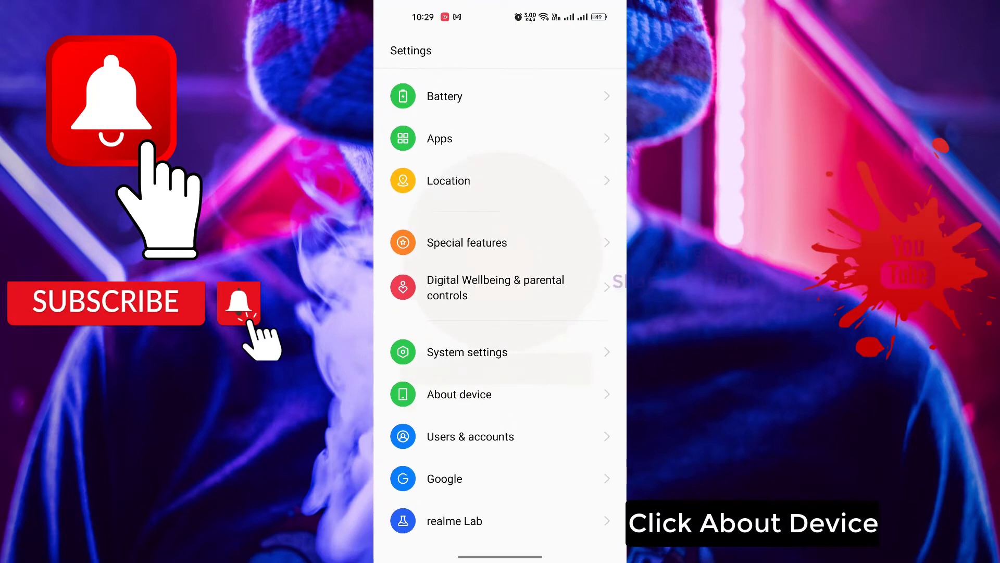
left_click(460, 395)
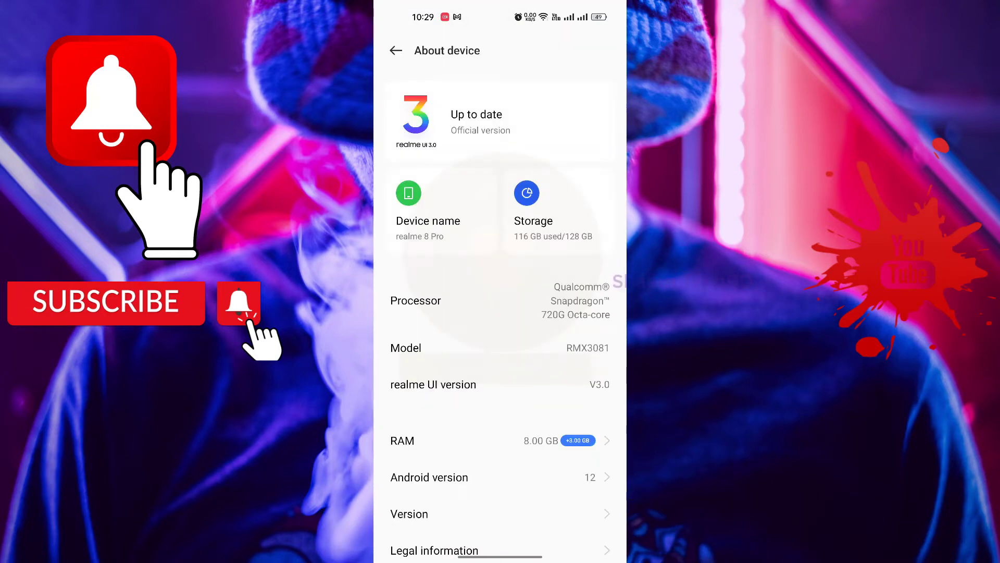
left_click(552, 214)
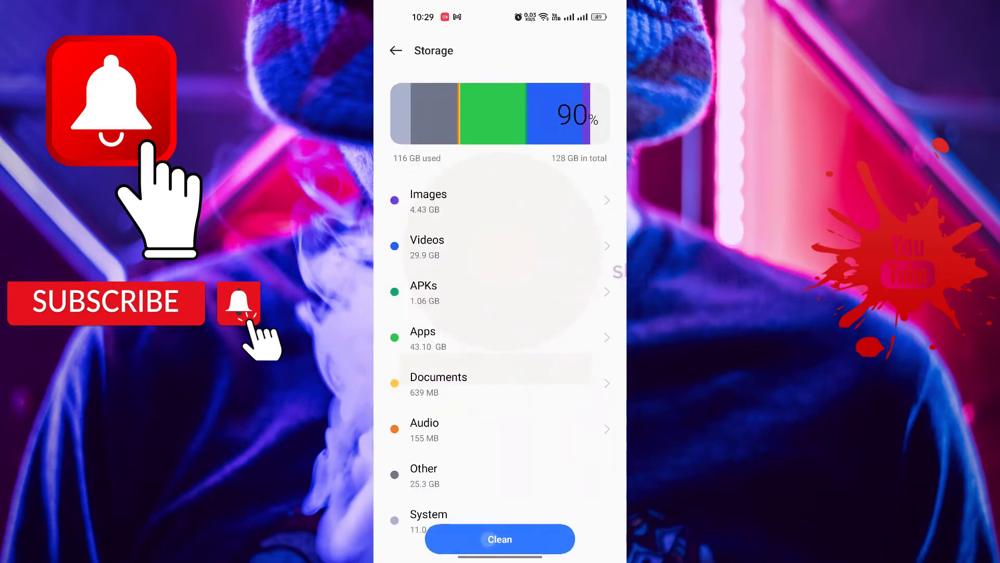
left_click(499, 539)
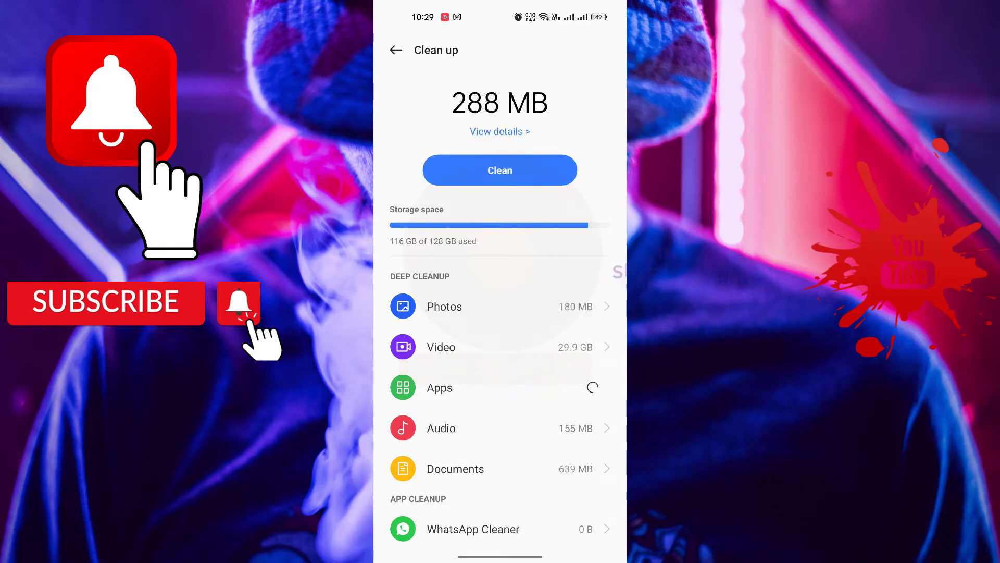
left_click(499, 170)
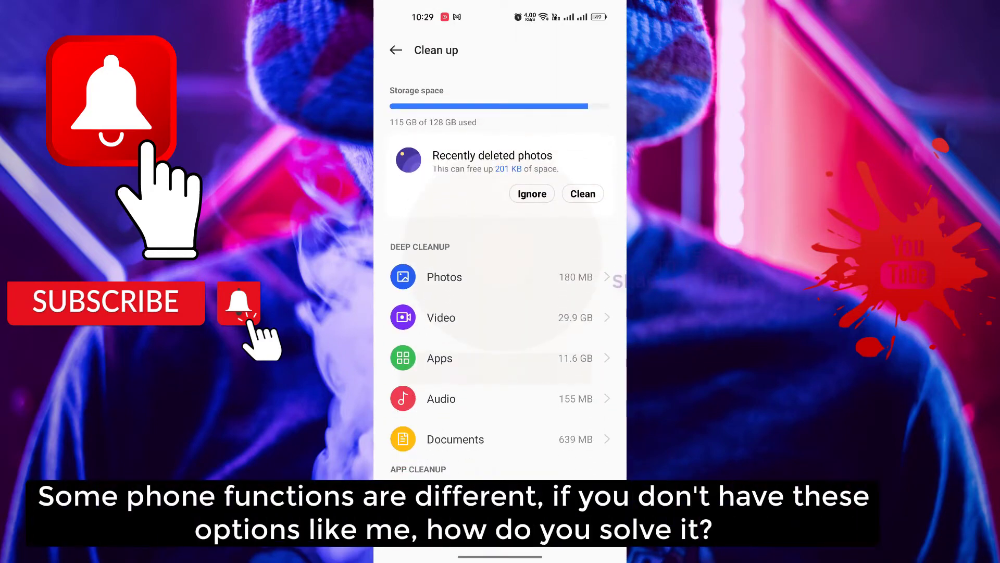
Leave the clean-up tool and reopen Settings from the app drawer
left_click_drag(500, 555, 500, 312)
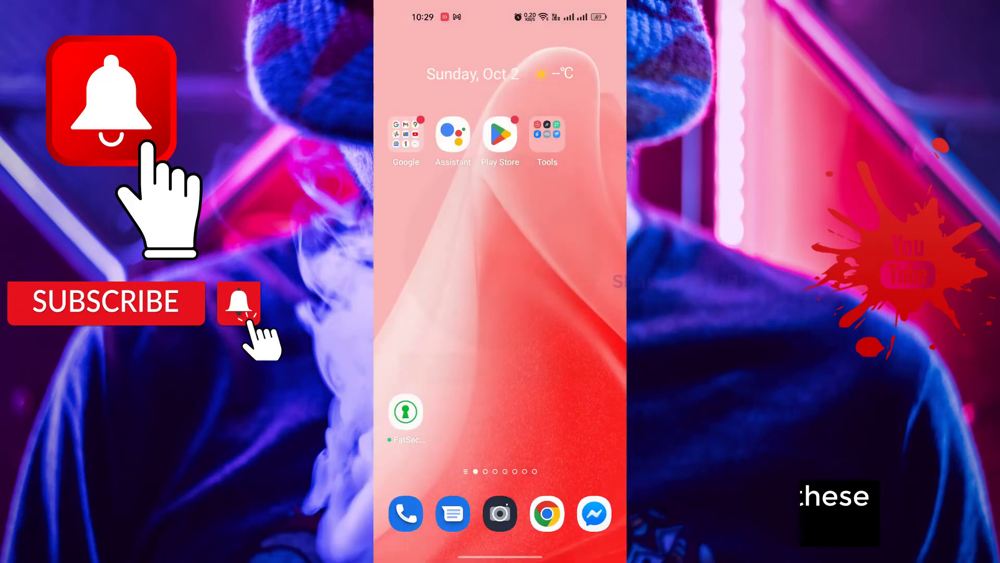
left_click_drag(500, 417, 500, 156)
mouse_move(500, 443)
left_mouse_down()
mouse_move(500, 156)
mouse_move(472, 448)
left_mouse_up()
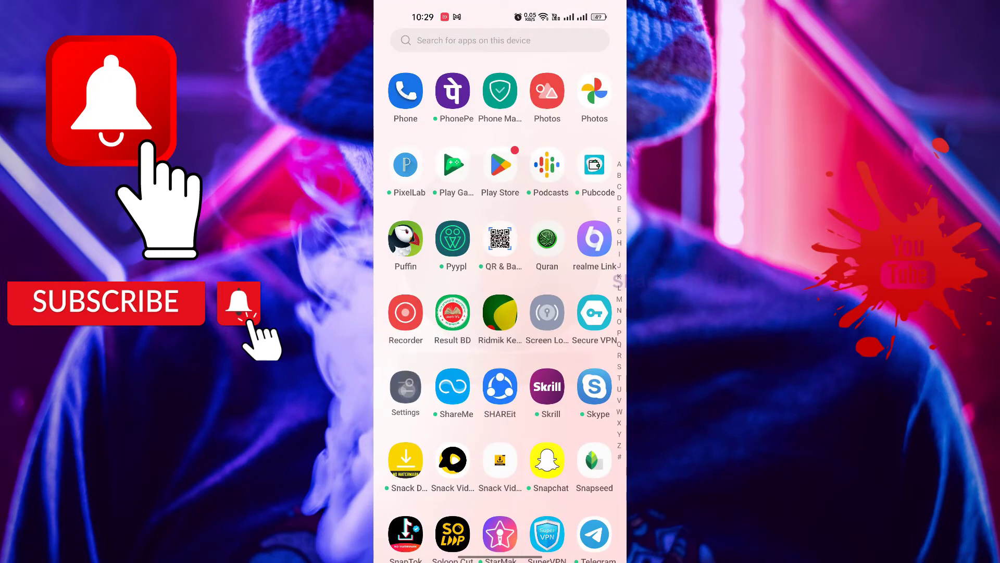
left_click(406, 386)
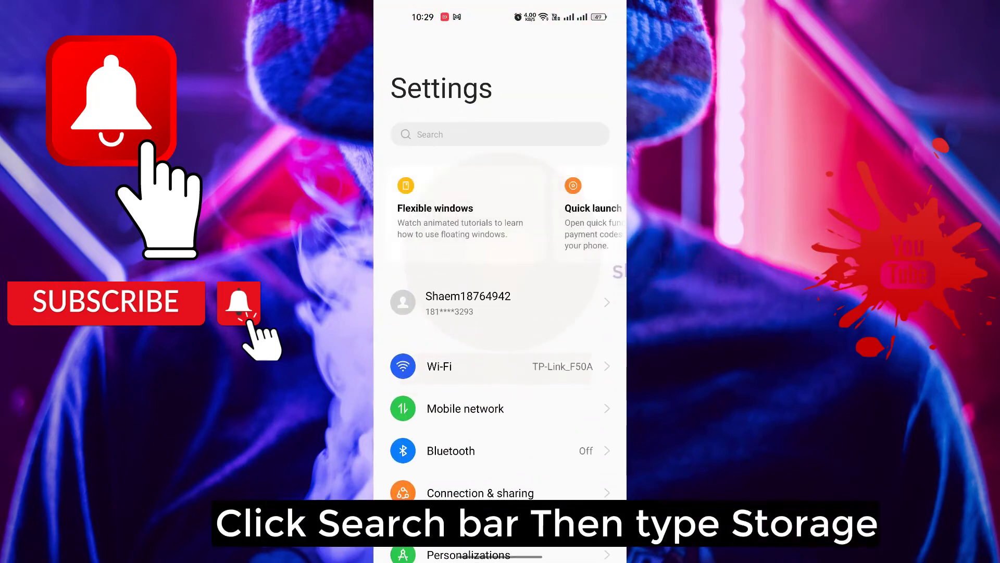
Search 'storage' in Settings and rerun the clean-up, finding no junk, then show recent apps
left_click(500, 134)
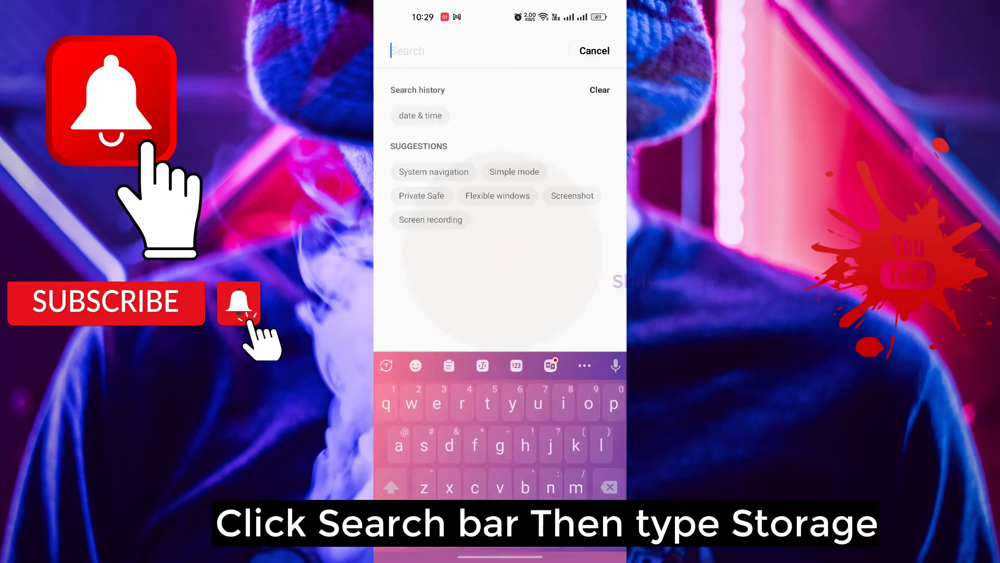
type("storage")
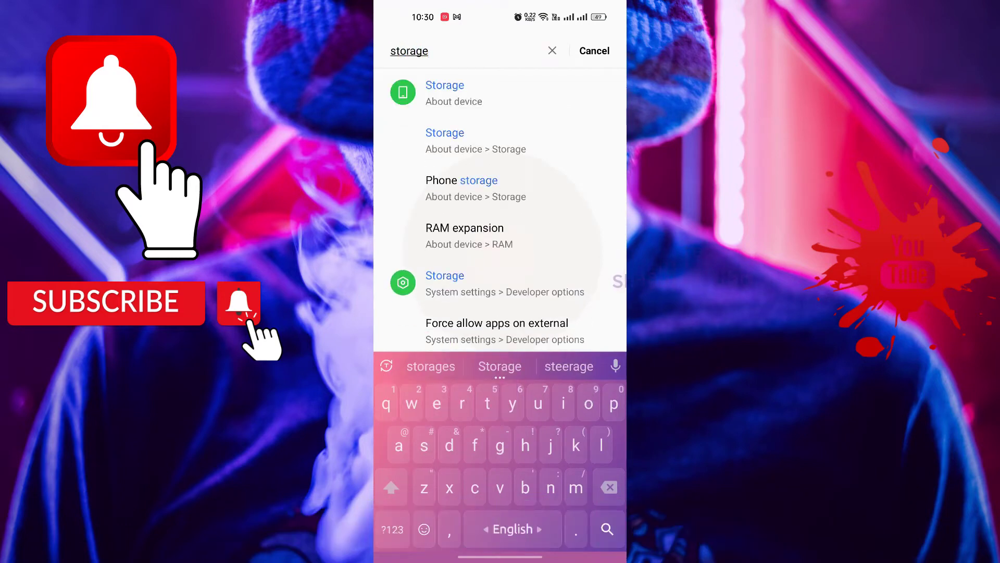
left_click(469, 141)
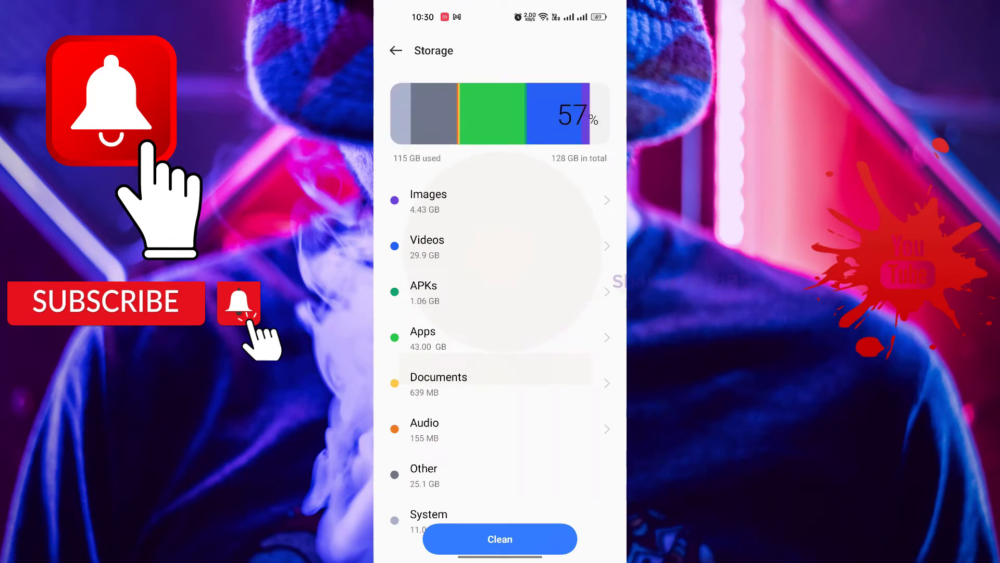
left_click(500, 539)
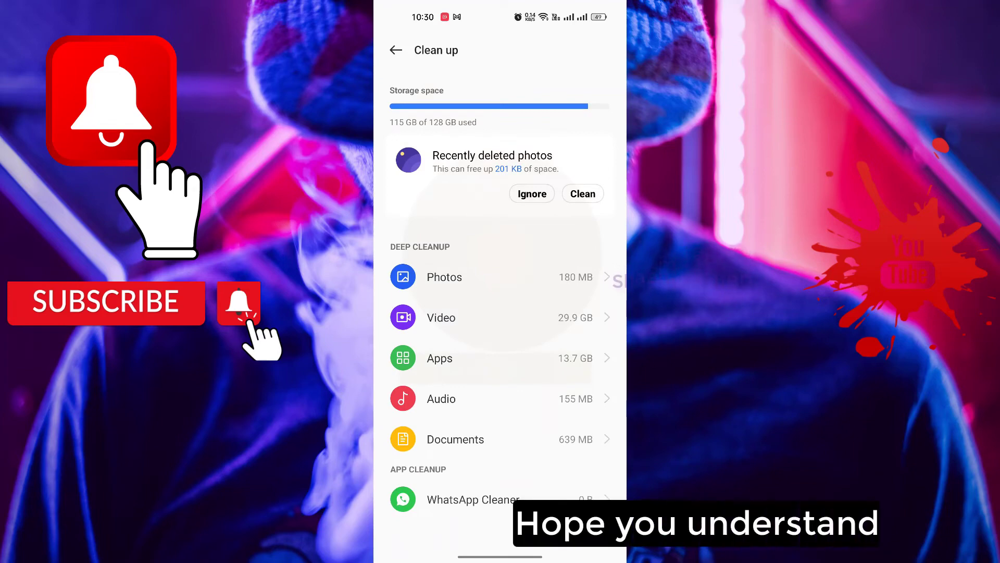
left_click_drag(500, 556, 500, 89)
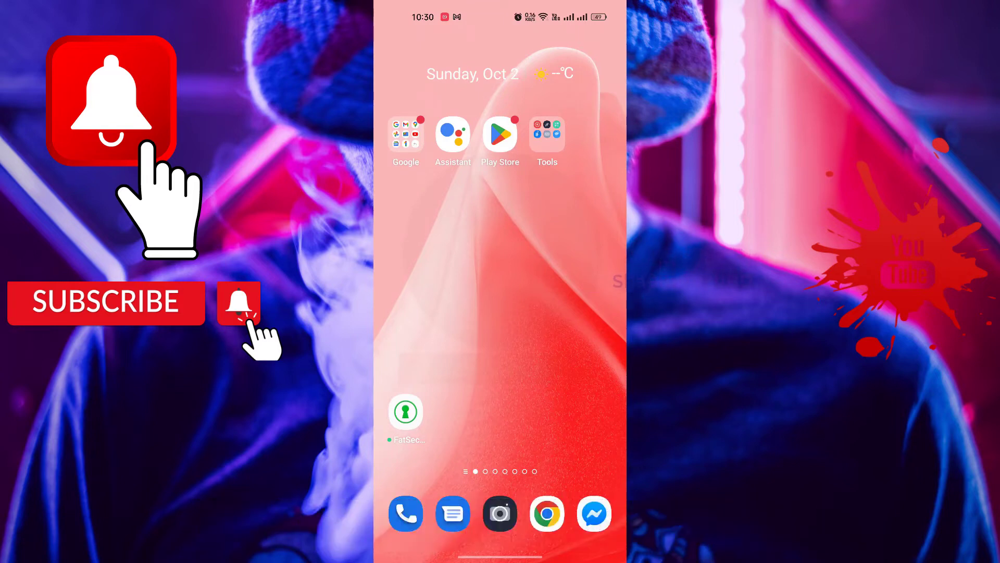
Search Play Store for 'puffin web browser' and open its listing, showing it installed
left_click(500, 134)
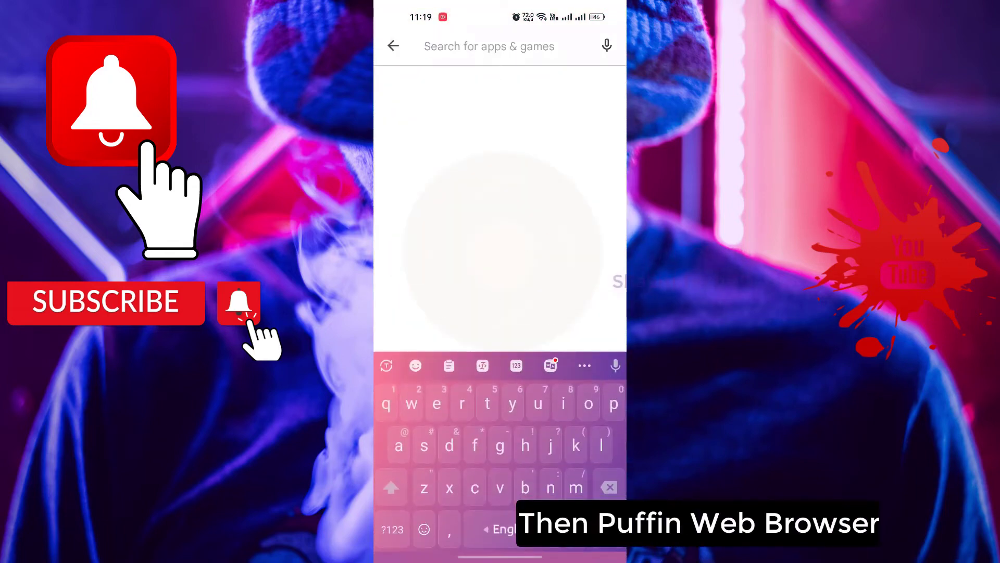
type("puffin")
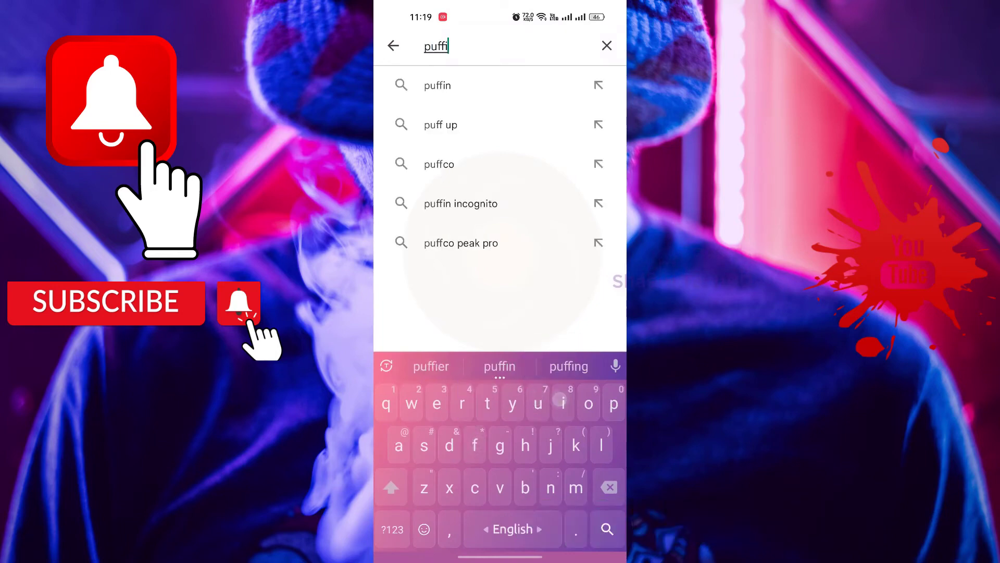
type(" web")
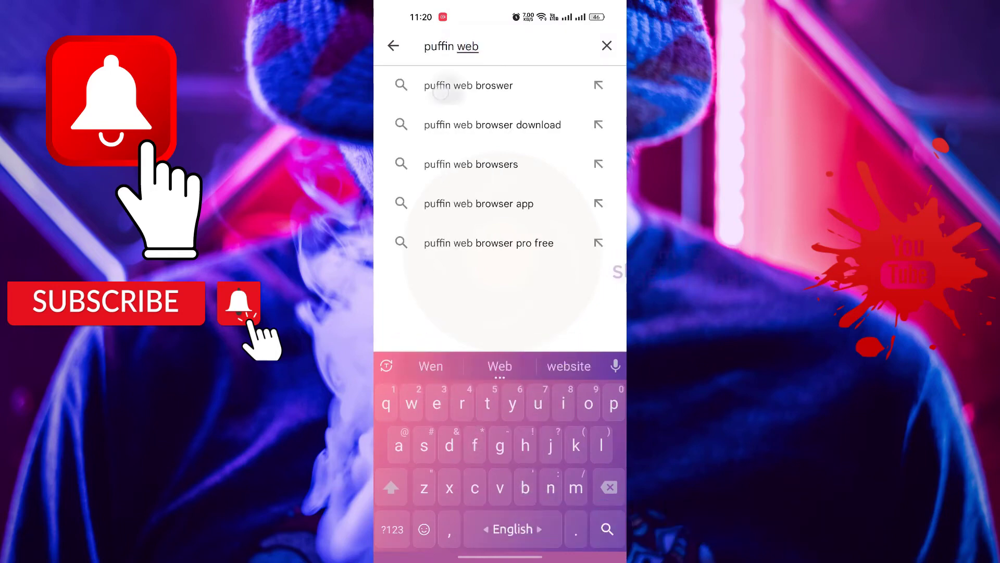
left_click(469, 85)
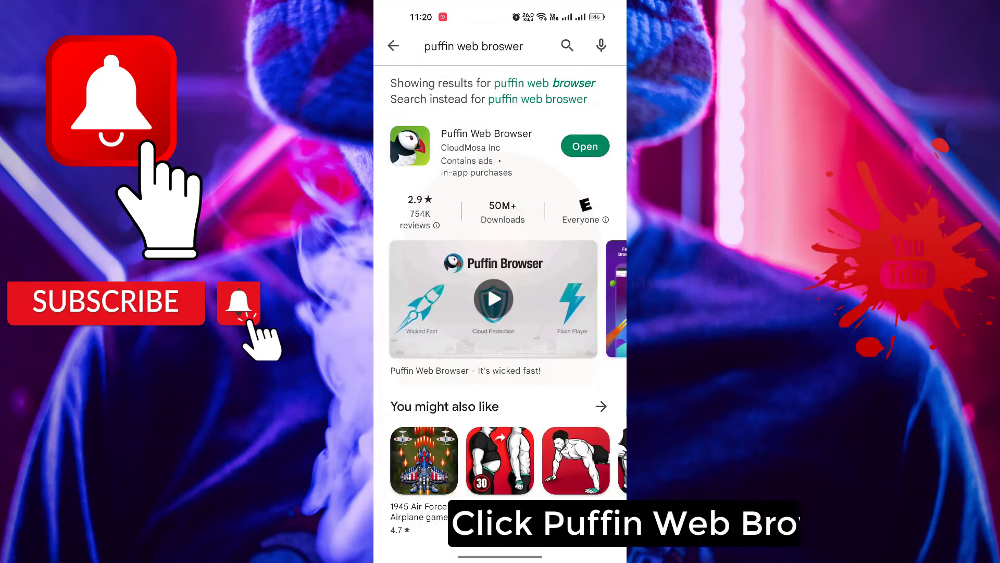
left_click(458, 137)
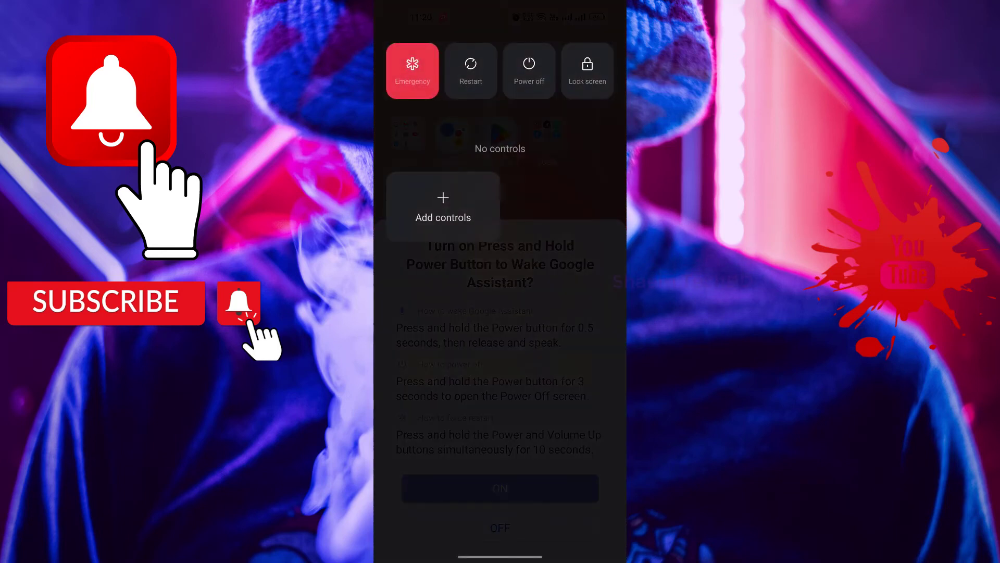
Choose Restart in the power menu
left_click(469, 74)
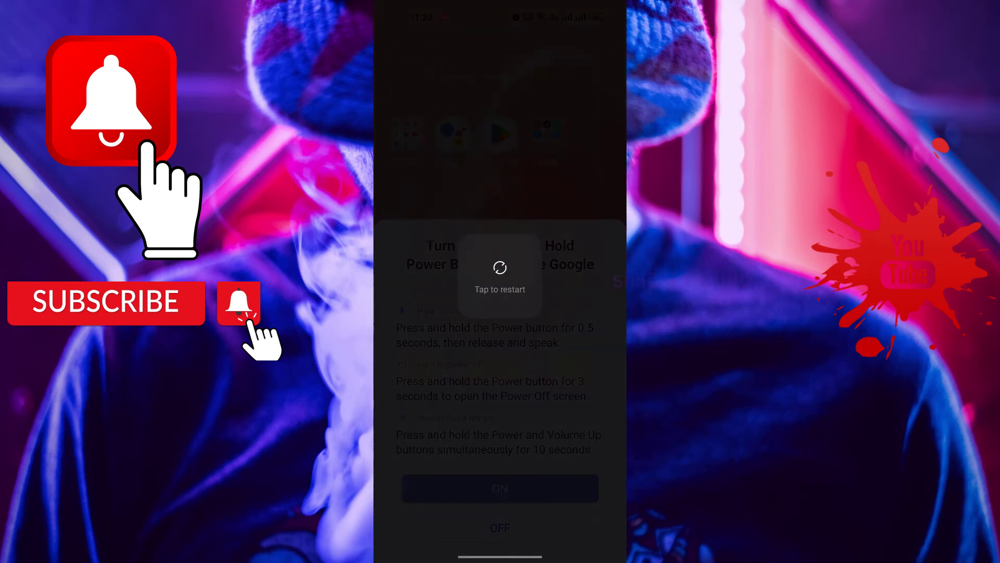